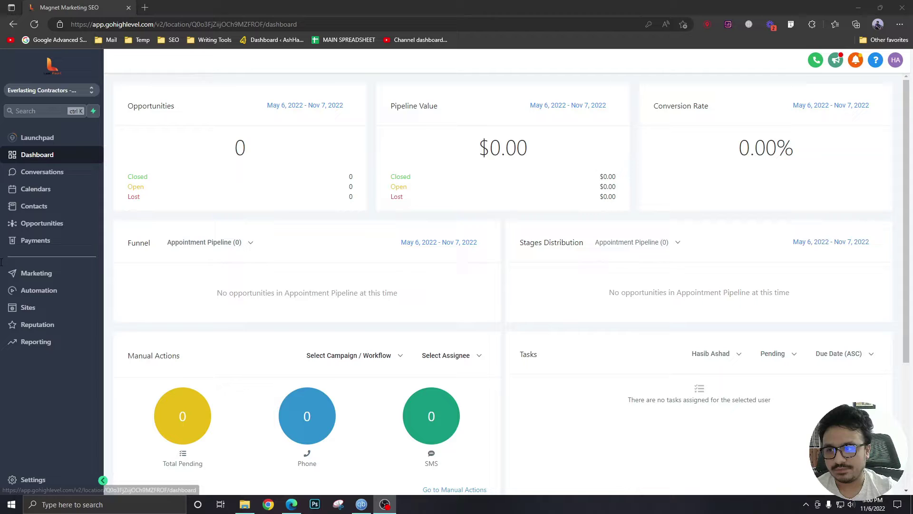
From Payments, go to Settings > Integrations and begin the Stripe connection.
left_click(10, 244)
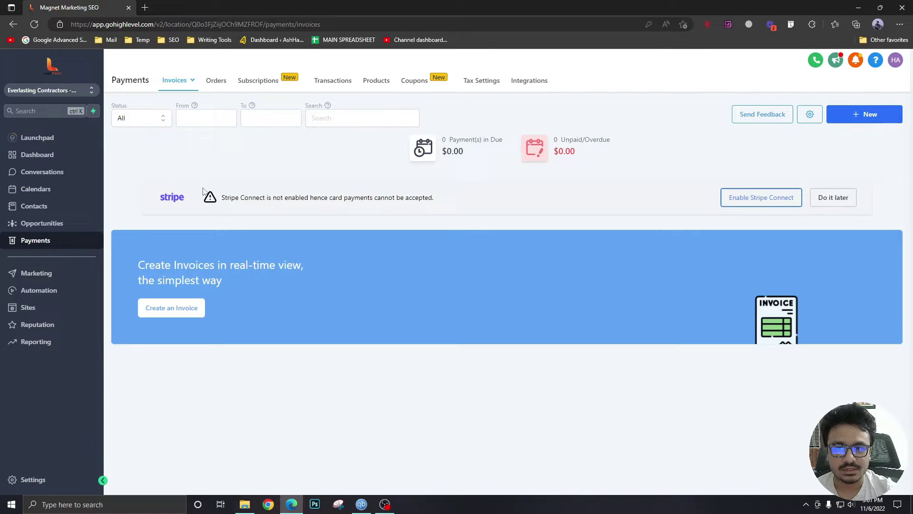
left_click(34, 482)
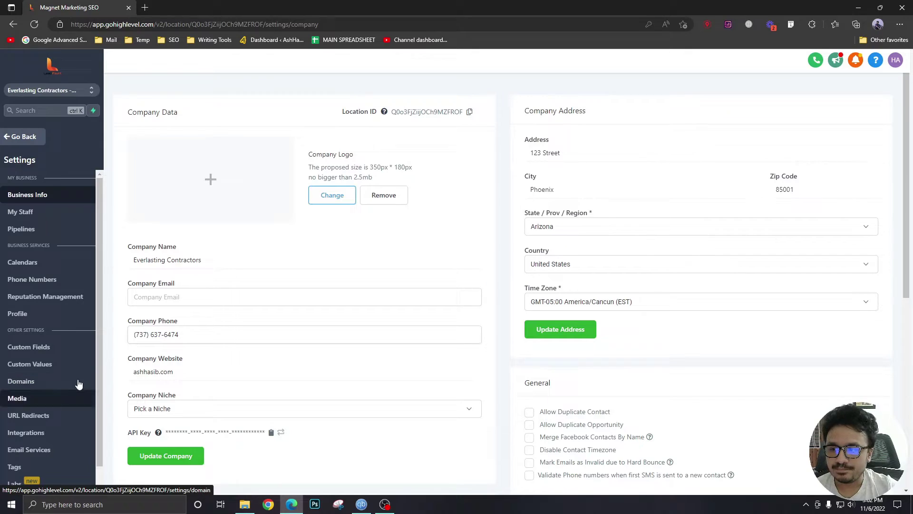
left_click(42, 441)
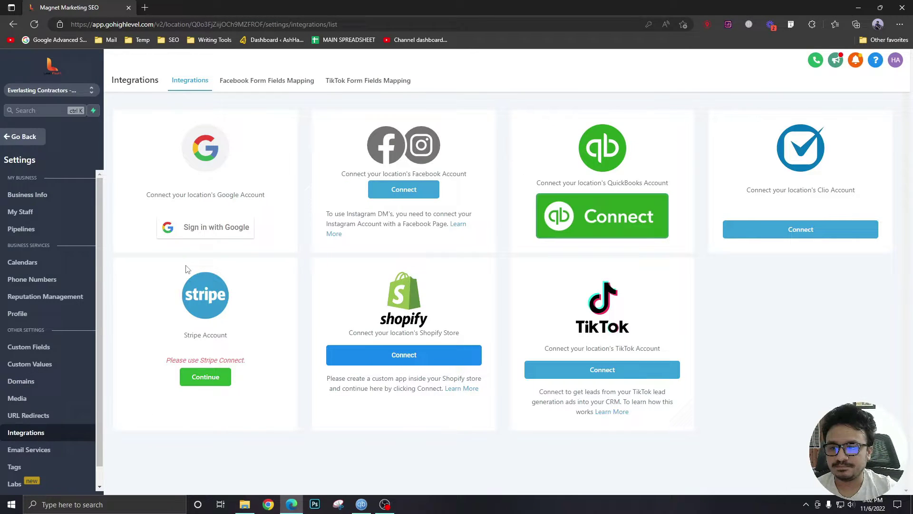
left_click(190, 377)
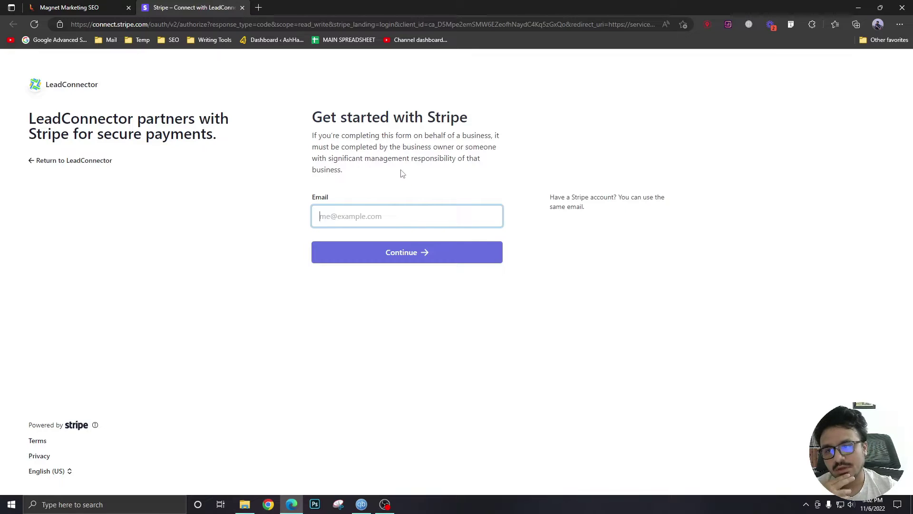
Return to GoHighLevel and show the Payments Products list with Roof Inspection at $500.
left_click(110, 9)
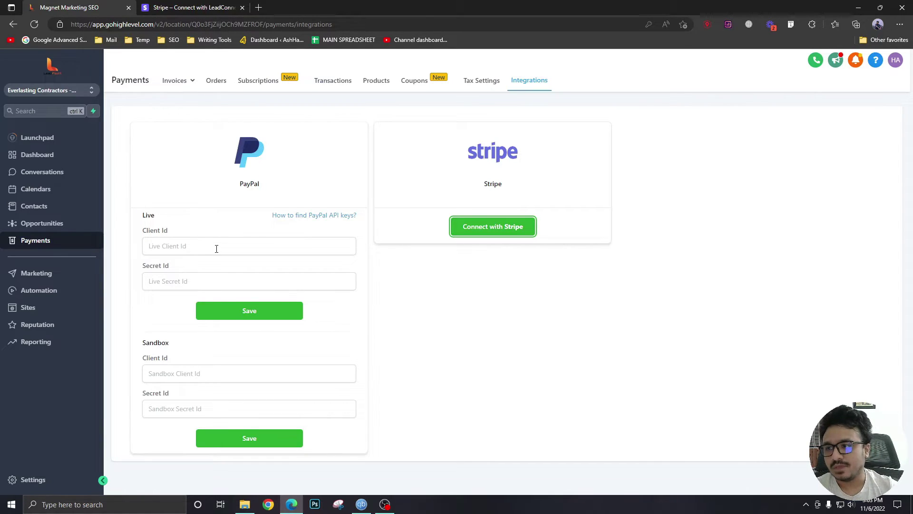
left_click(57, 244)
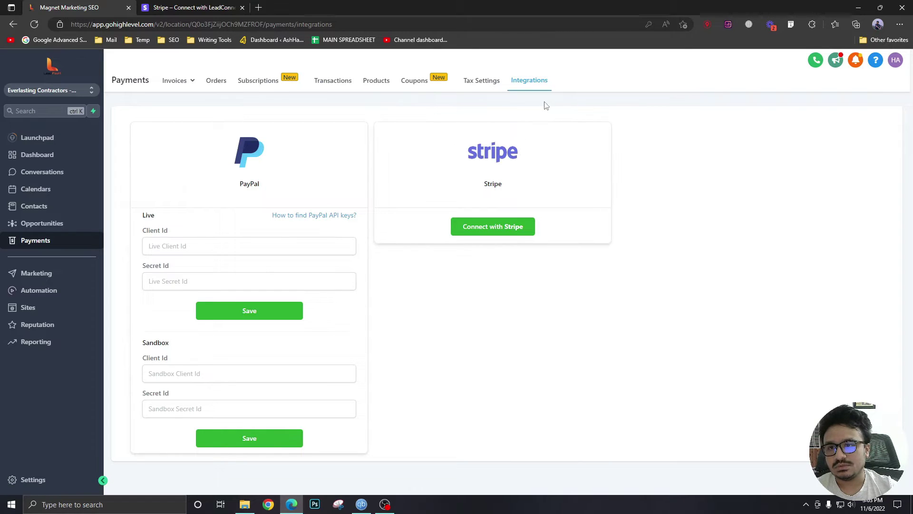
left_click(371, 83)
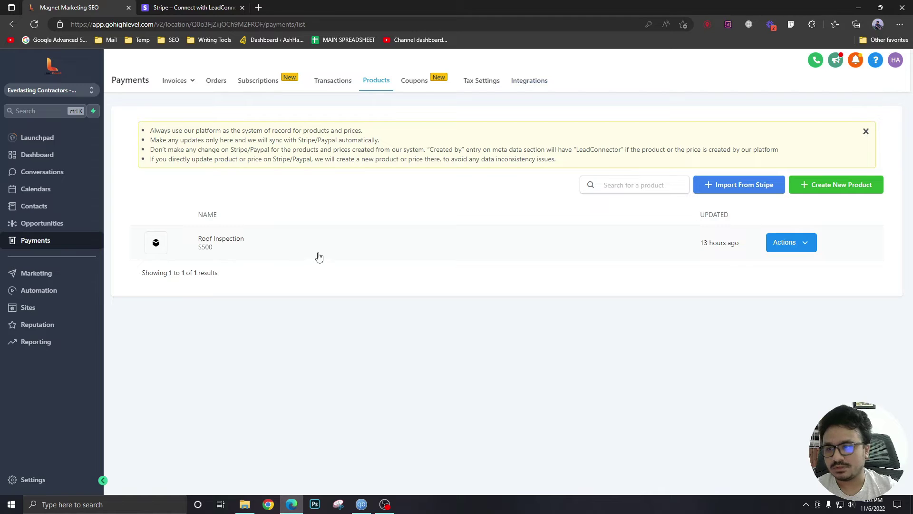
Delete the Roof Inspection product, confirming with 'DELETE'.
left_click(805, 244)
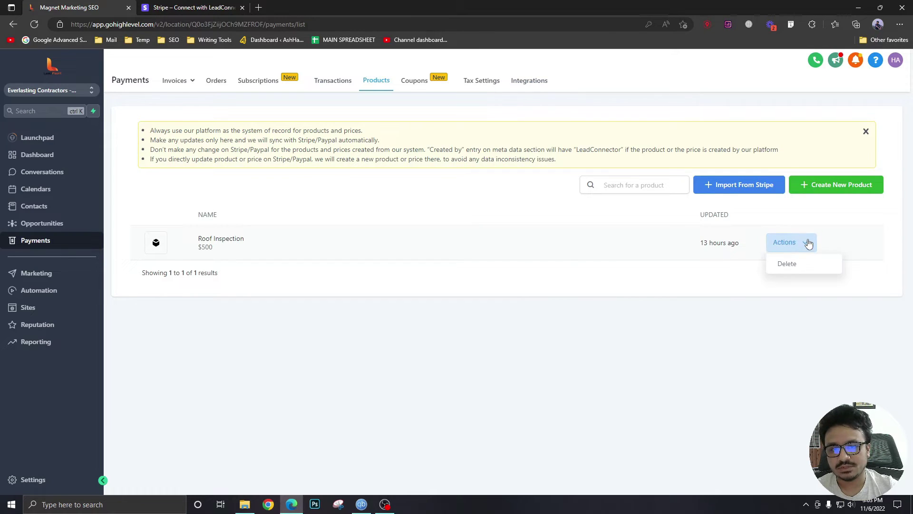
left_click(806, 267)
left_click(475, 300)
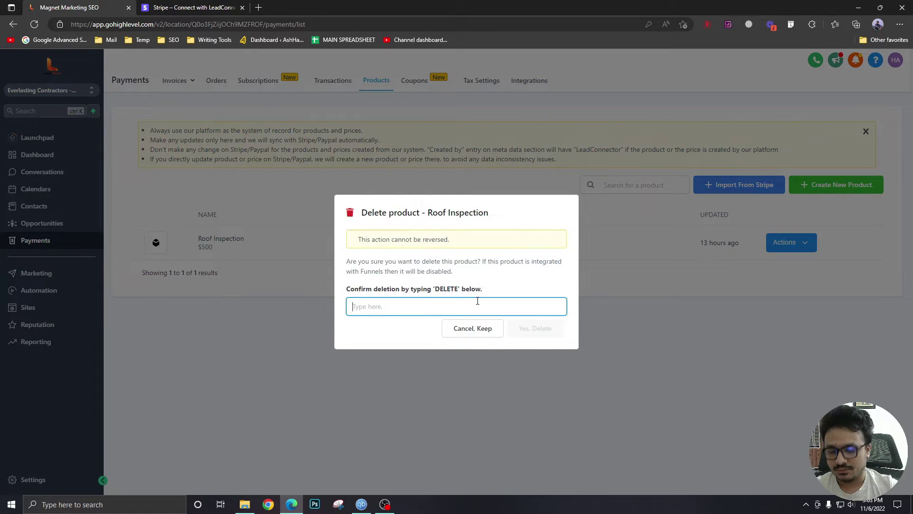
type("DELETE")
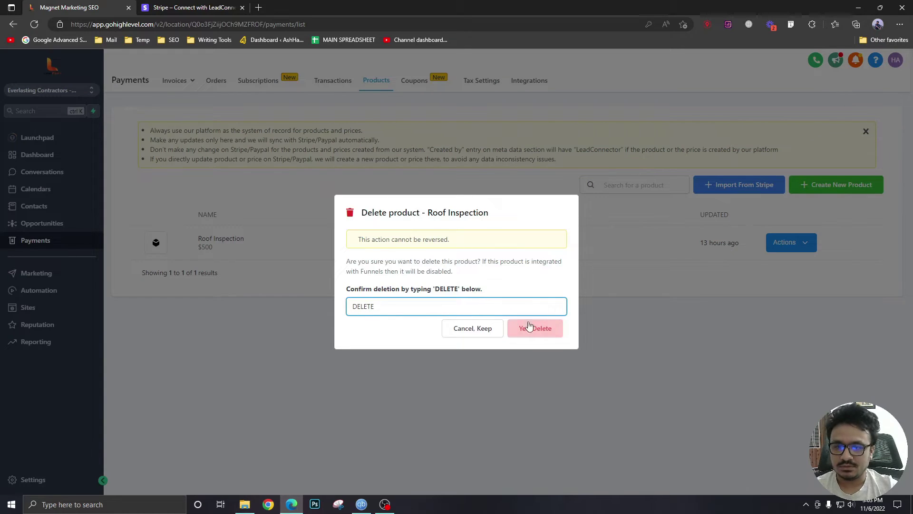
left_click(528, 327)
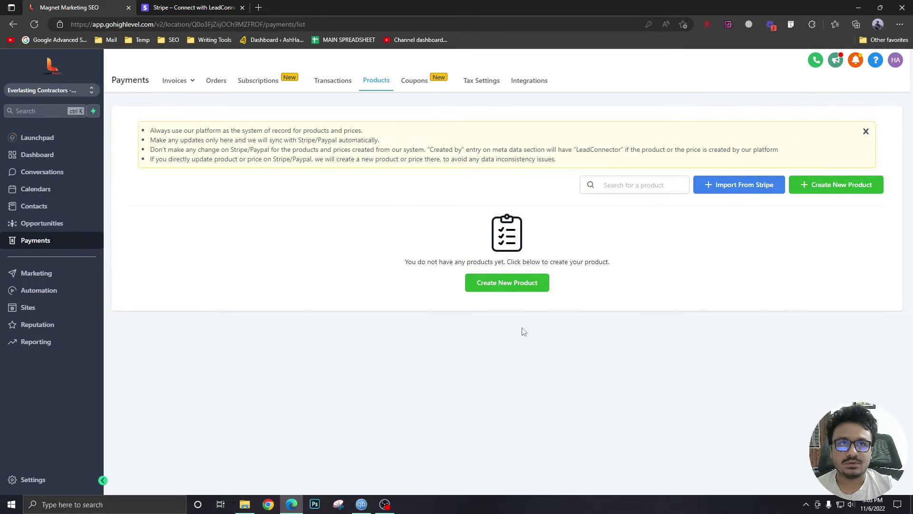
Start a new product named 'Roof Inspection'.
left_click(517, 283)
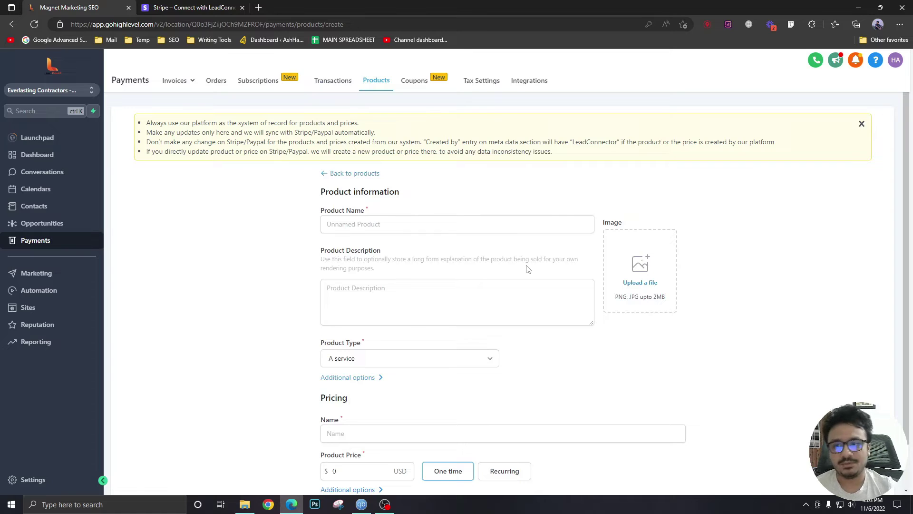
left_click(436, 227)
type("R")
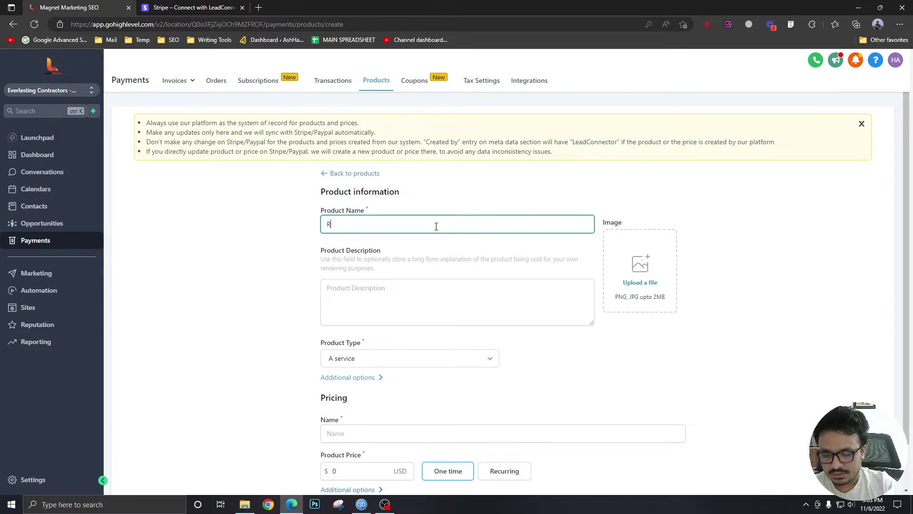
type("oof Inspection")
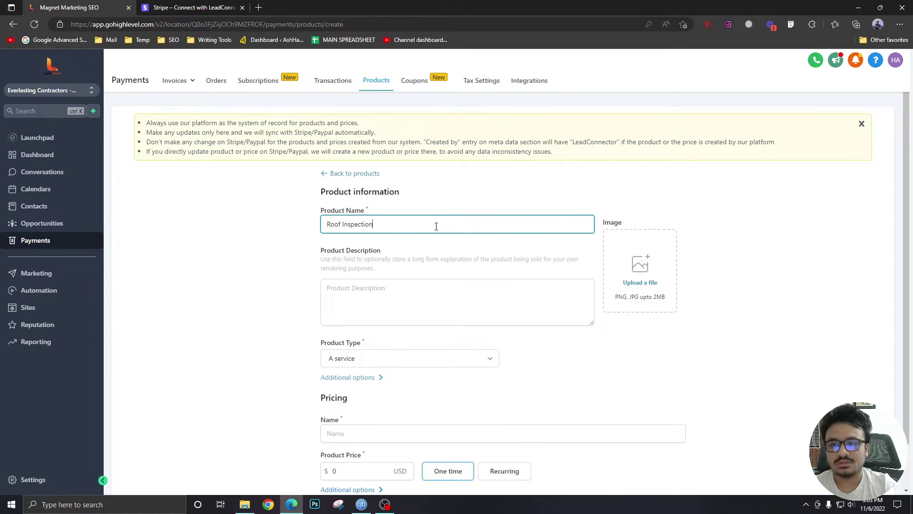
key("ctrl+a")
key("ctrl+c")
scroll(442, 295, "down", 1)
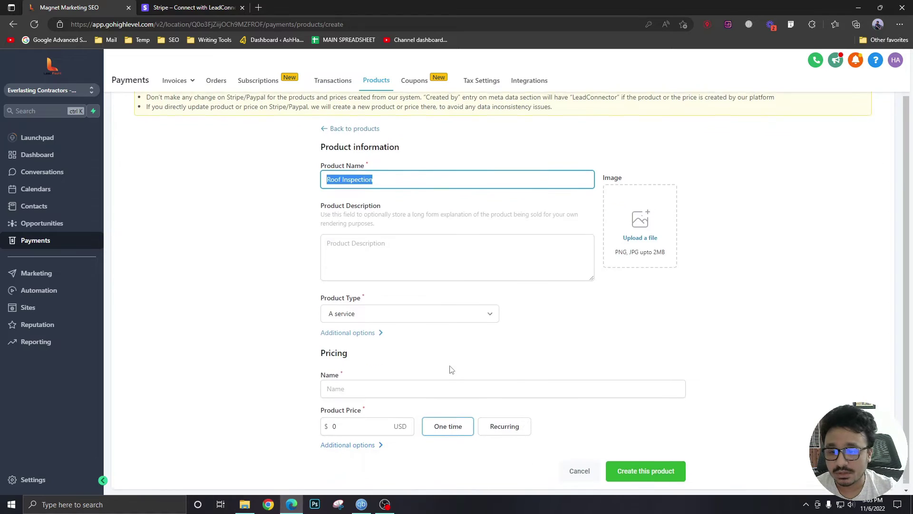
left_click(444, 370)
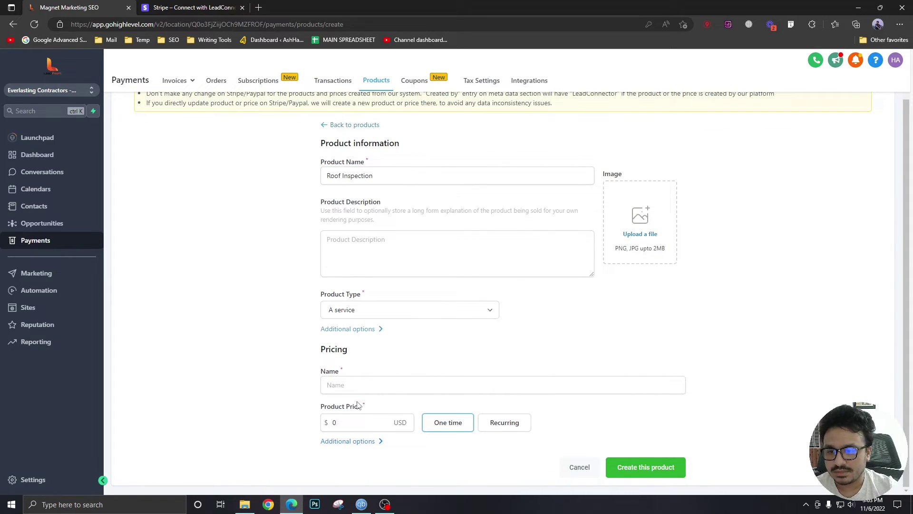
Name the price 'Roof Inspection' and set its amount to 500.
left_click(425, 384)
key("ctrl+v")
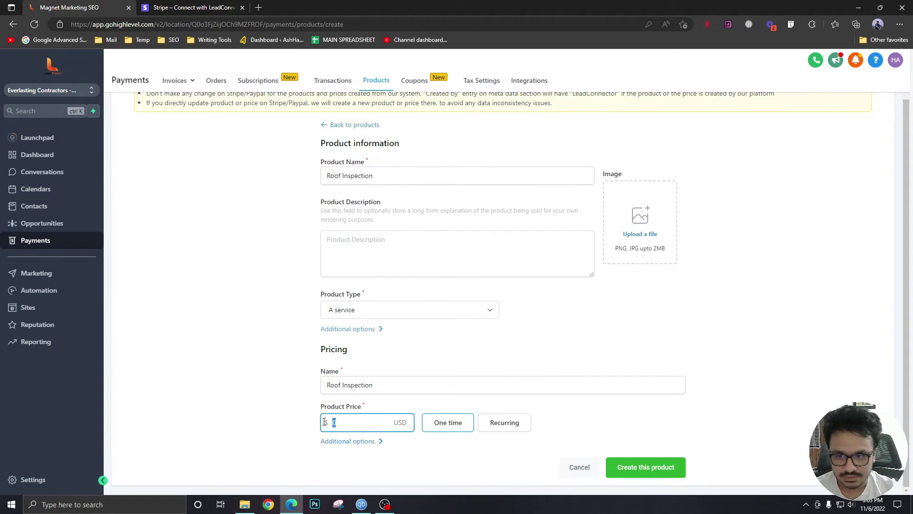
type("500")
left_click(304, 422)
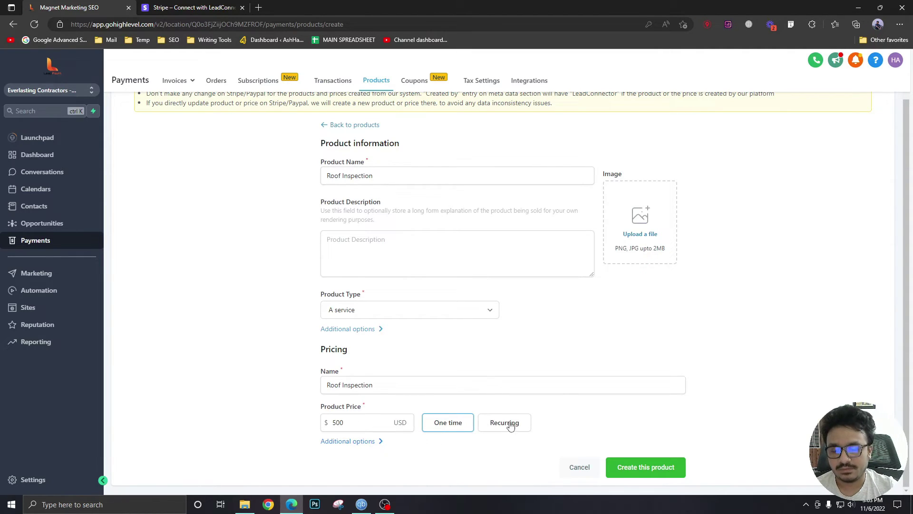
Set the price to one-time billing and create the Roof Inspection product.
double_click(362, 177)
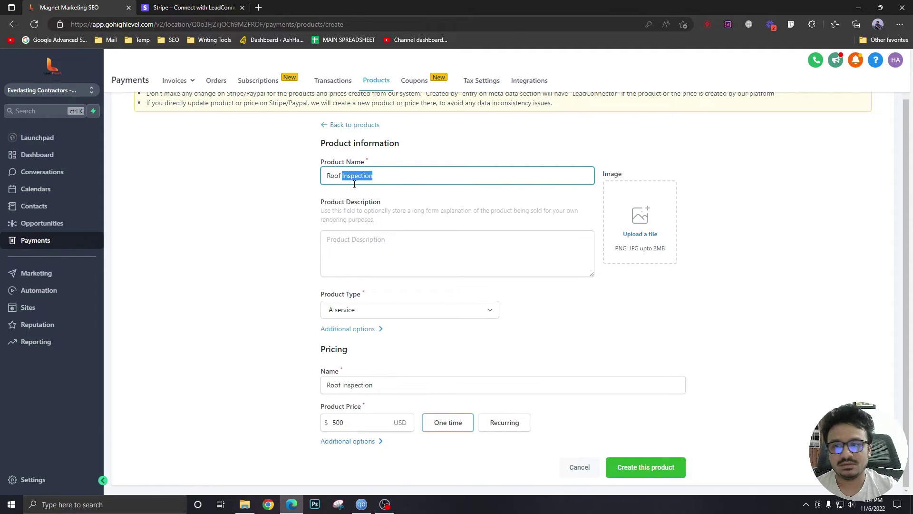
left_click(504, 423)
scroll(428, 438, "down", 1)
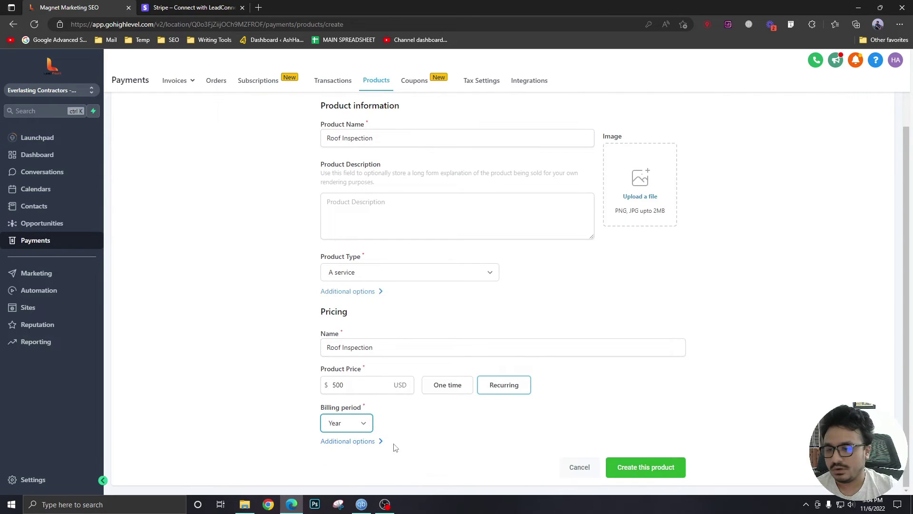
left_click(362, 424)
left_click(450, 389)
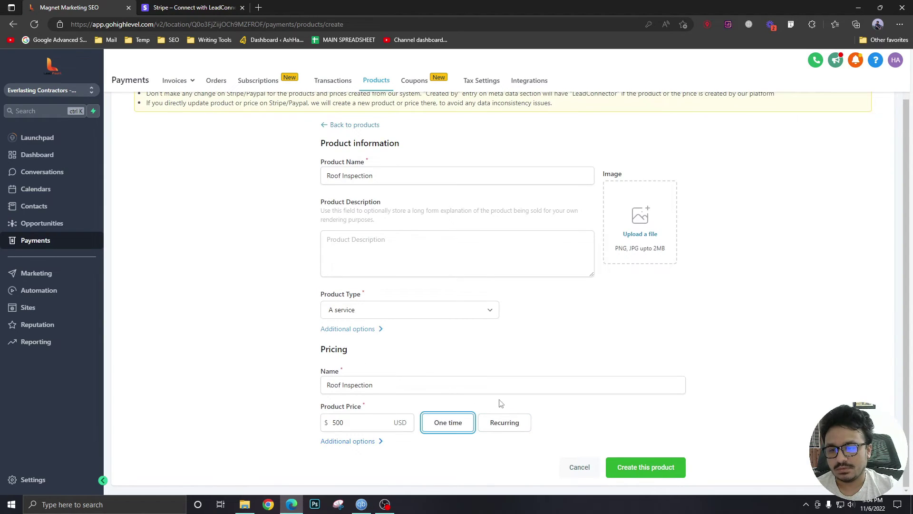
left_click(372, 441)
scroll(394, 303, "down", 2)
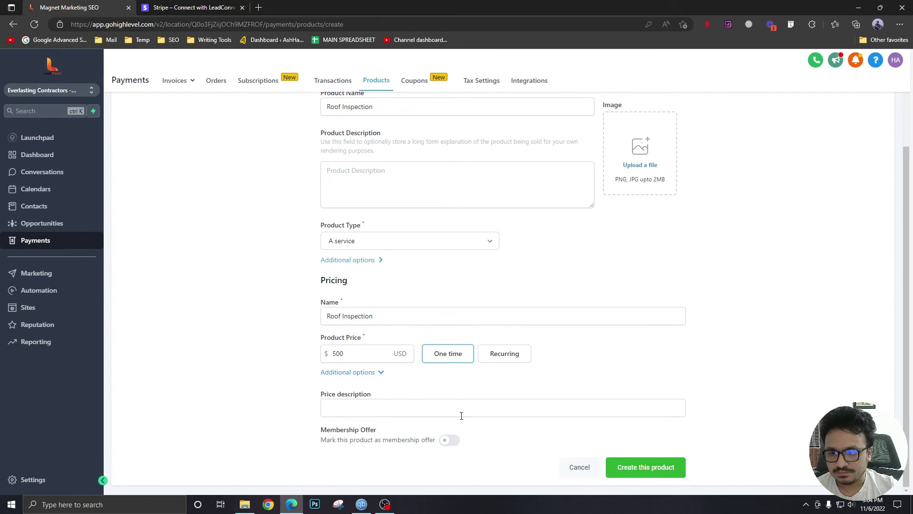
scroll(445, 291, "up", 3)
scroll(440, 287, "down", 3)
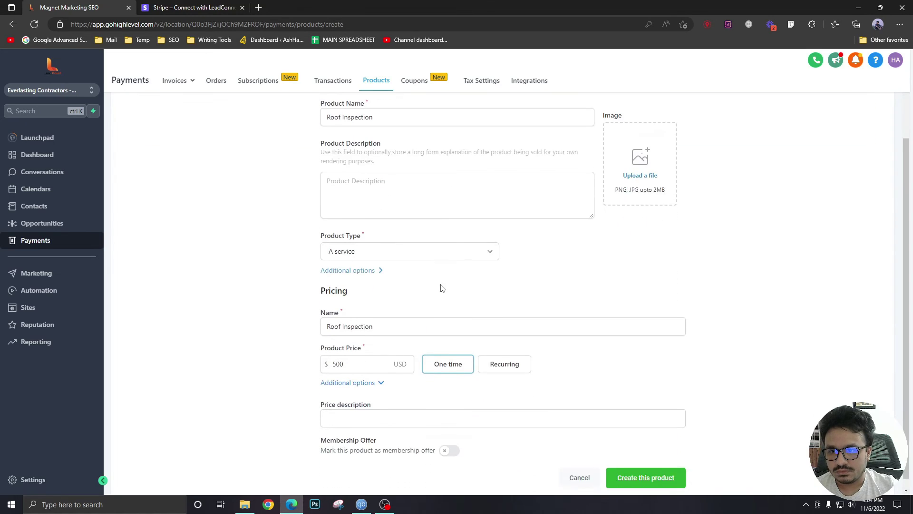
left_click(641, 466)
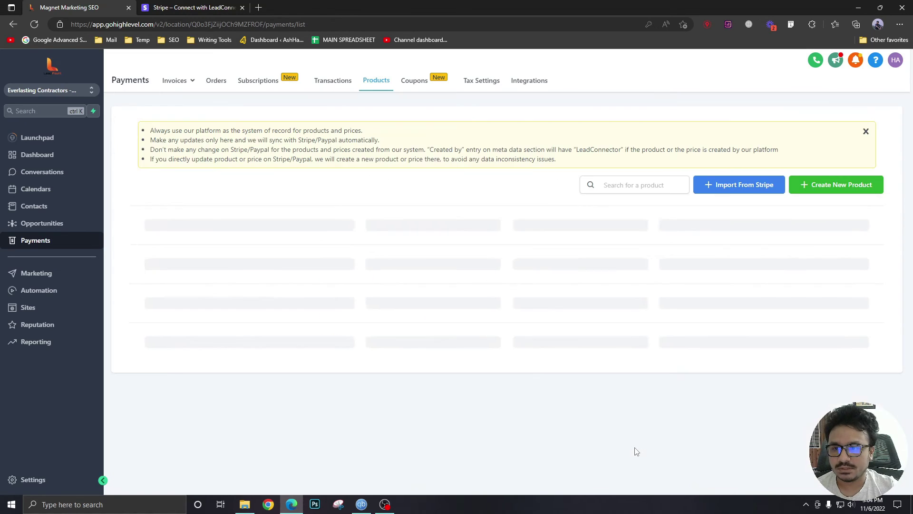